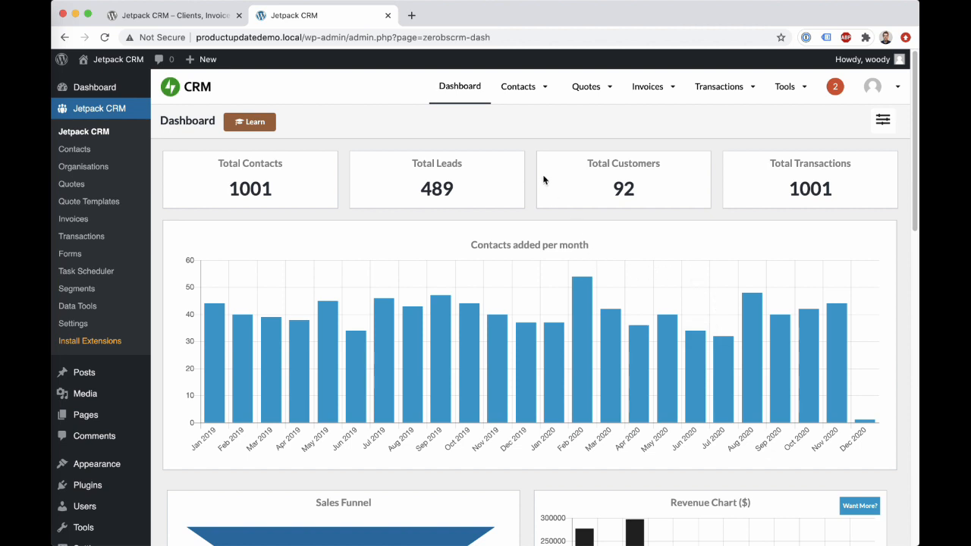
- Open the list of all contacts and sort it by Transactions Total
{"action": "mouse_move", "coordinate": [535, 88]}
{"action": "left_click", "coordinate": [534, 141]}
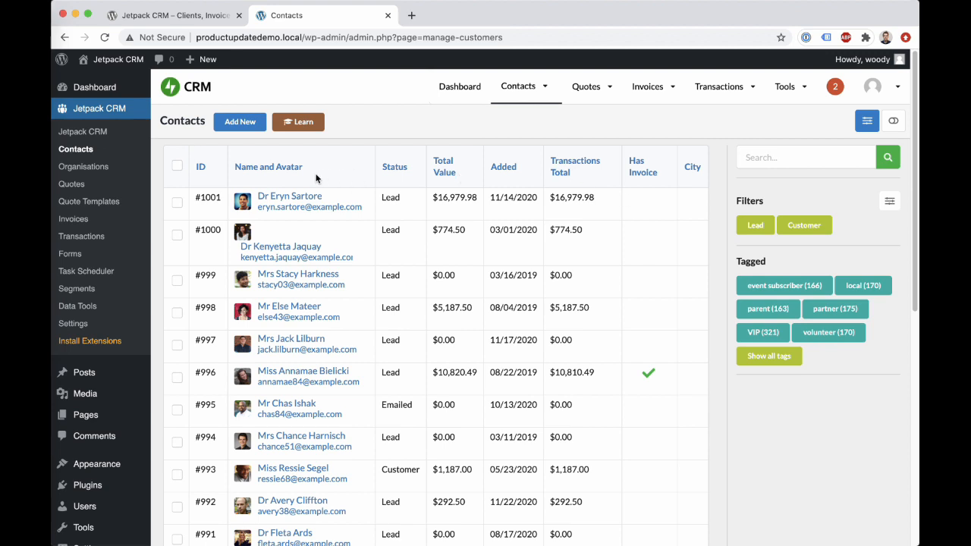
{"action": "left_click", "coordinate": [563, 167]}
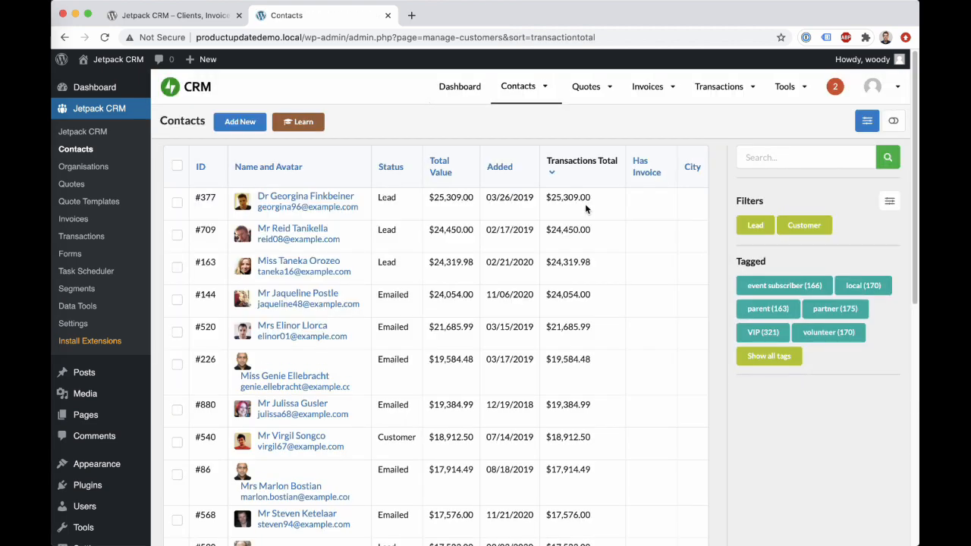
{"action": "left_click_drag", "start_coordinate": [552, 197], "coordinate": [611, 198]}
{"action": "left_click", "coordinate": [609, 199]}
- Add the Transaction Count column to the contact list view, remove the City column, and save the options
{"action": "left_click", "coordinate": [870, 125]}
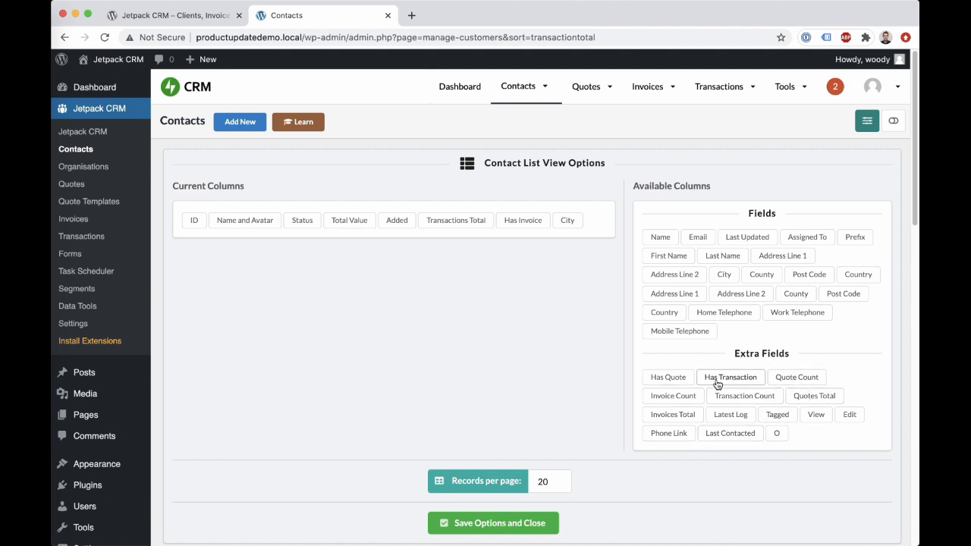
{"action": "left_click_drag", "start_coordinate": [738, 400], "coordinate": [513, 230]}
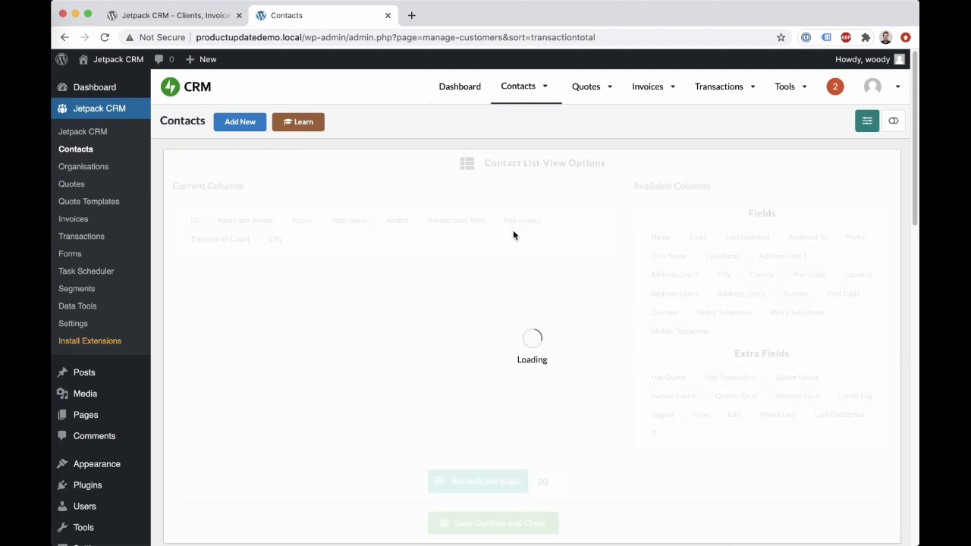
{"action": "left_click_drag", "start_coordinate": [288, 243], "coordinate": [832, 257]}
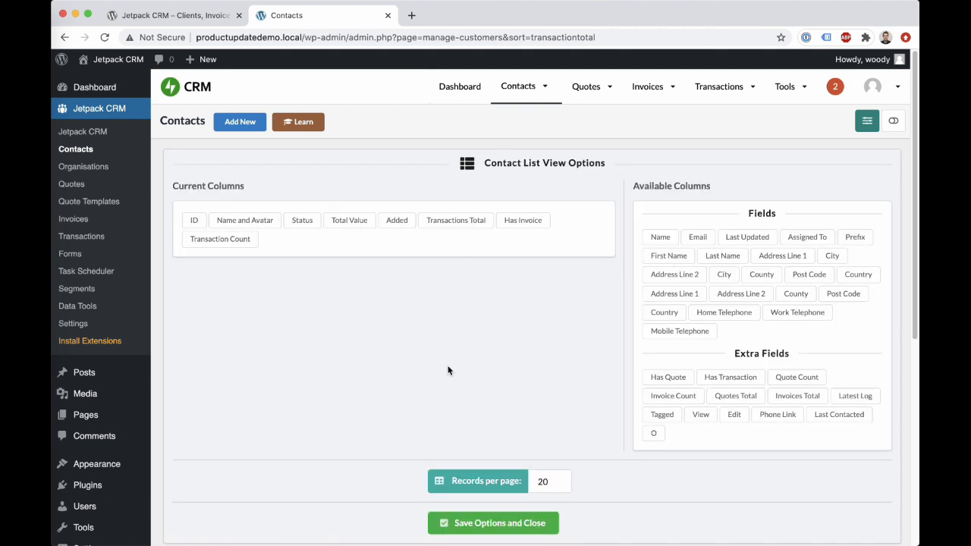
{"action": "left_click", "coordinate": [501, 523]}
- Reload the list of all contacts and sort it by Transaction Count
{"action": "mouse_move", "coordinate": [518, 86]}
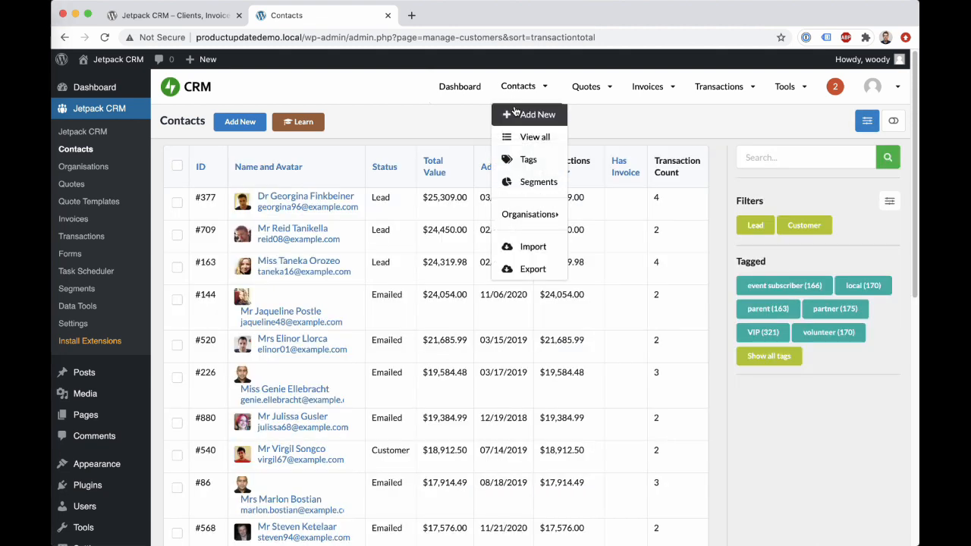
{"action": "left_click", "coordinate": [523, 139]}
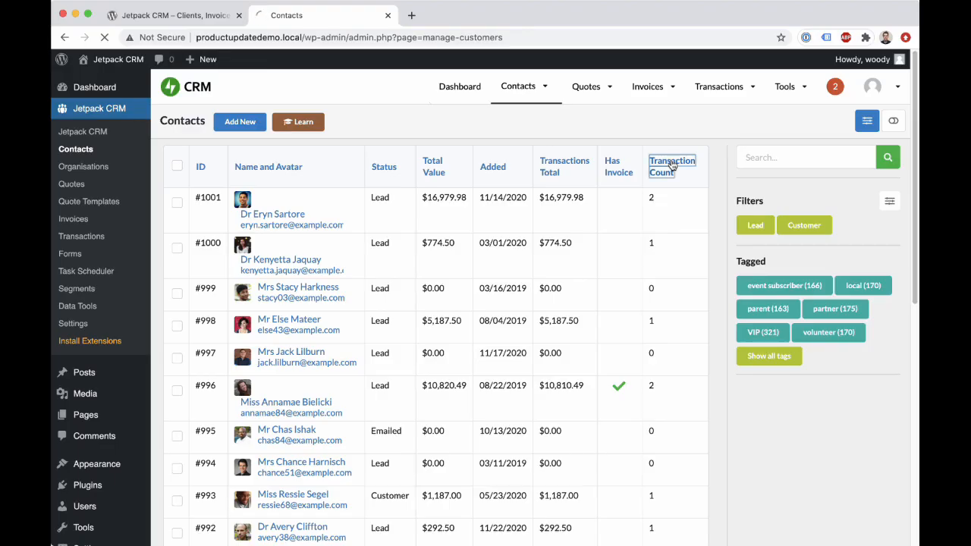
{"action": "left_click", "coordinate": [672, 167]}
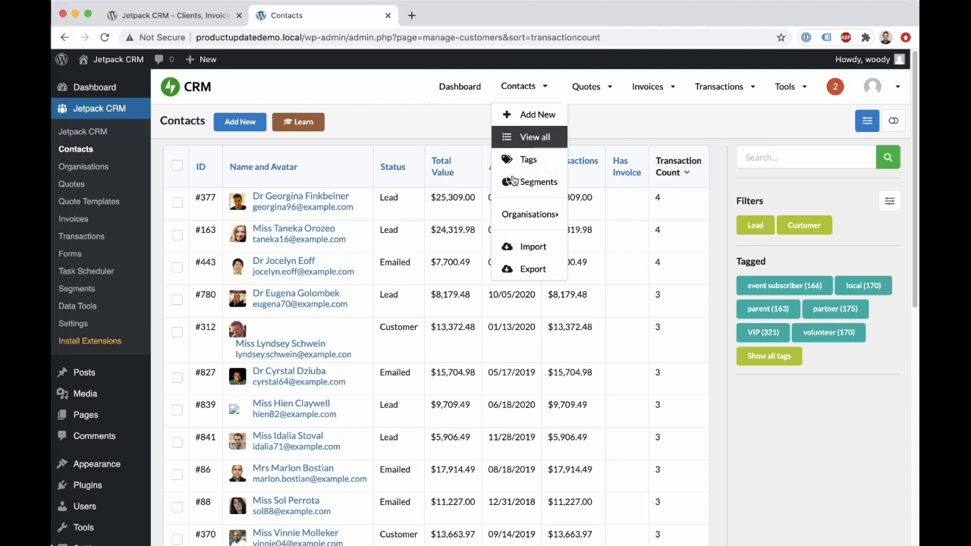
- Open the list of all invoices and go to the invoicing settings from there
{"action": "mouse_move", "coordinate": [572, 102]}
{"action": "mouse_move", "coordinate": [712, 96]}
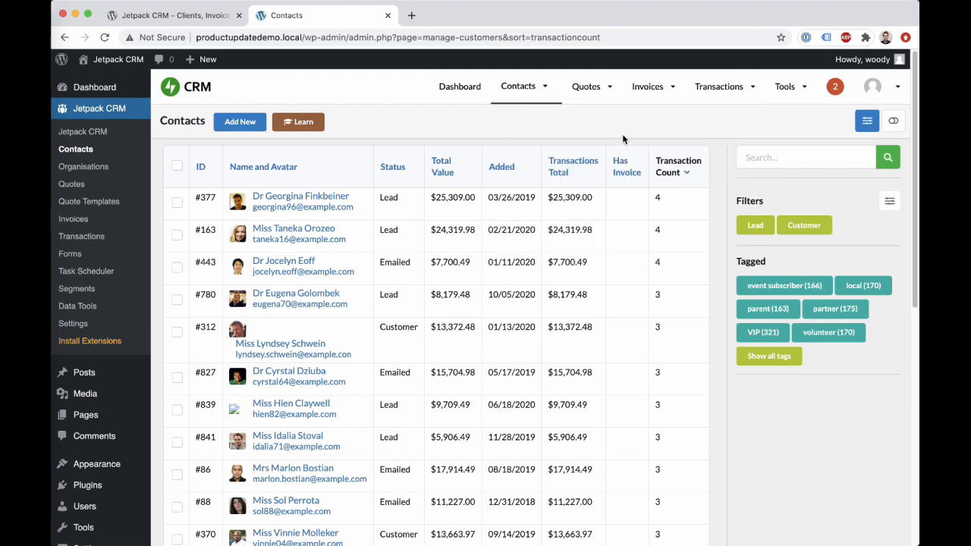
{"action": "mouse_move", "coordinate": [648, 98]}
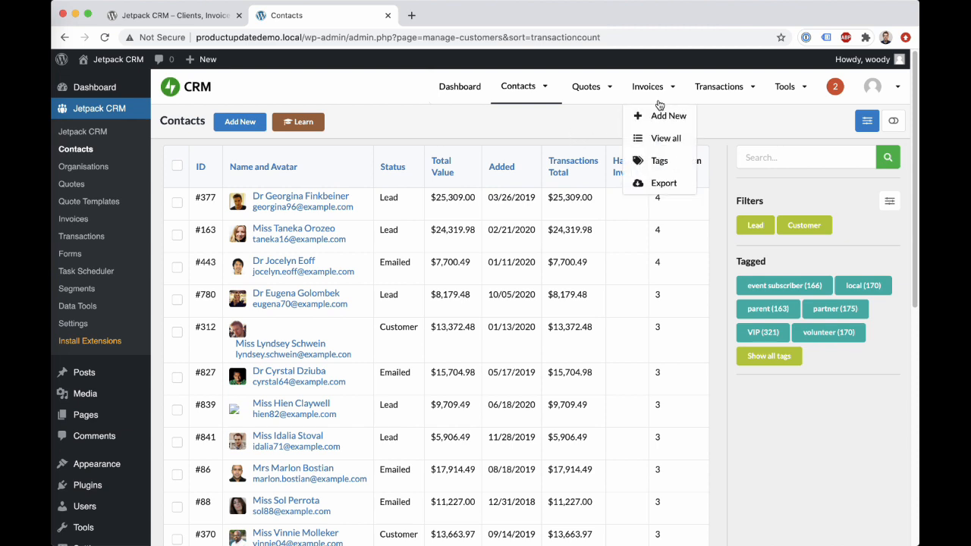
{"action": "left_click", "coordinate": [653, 138]}
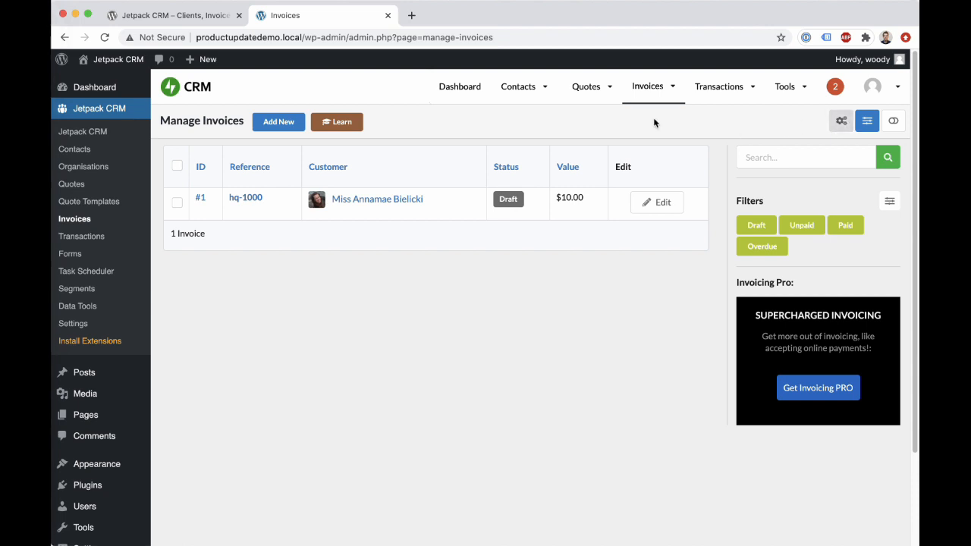
{"action": "left_click", "coordinate": [841, 123]}
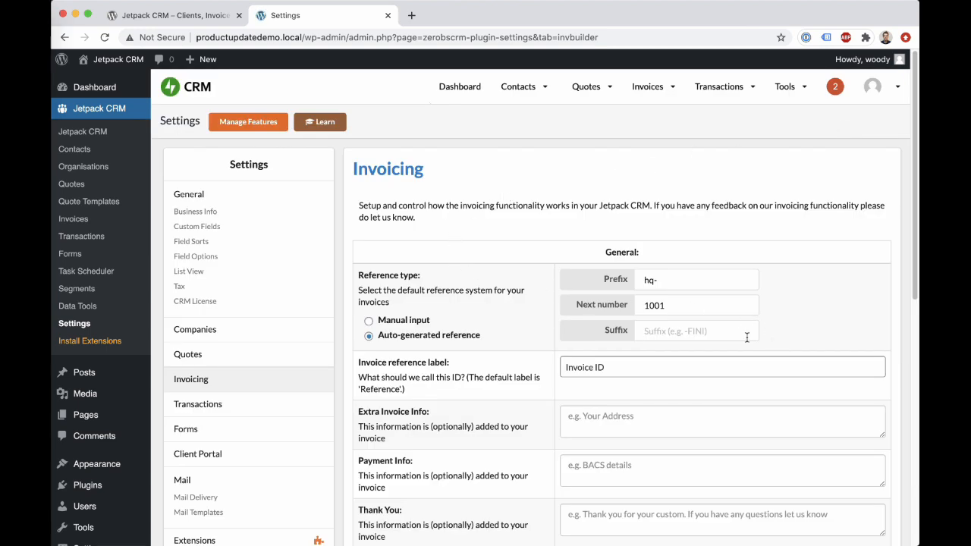
- Switch the invoice reference type to Manual input and back to Auto-generated reference
{"action": "scroll", "coordinate": [746, 338], "scroll_direction": "down", "scroll_amount": 1}
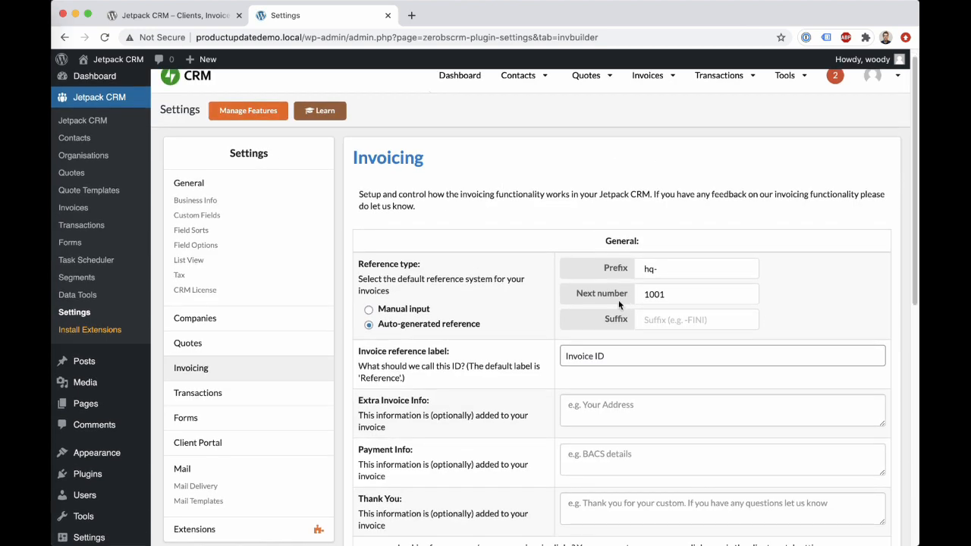
{"action": "left_click", "coordinate": [388, 311]}
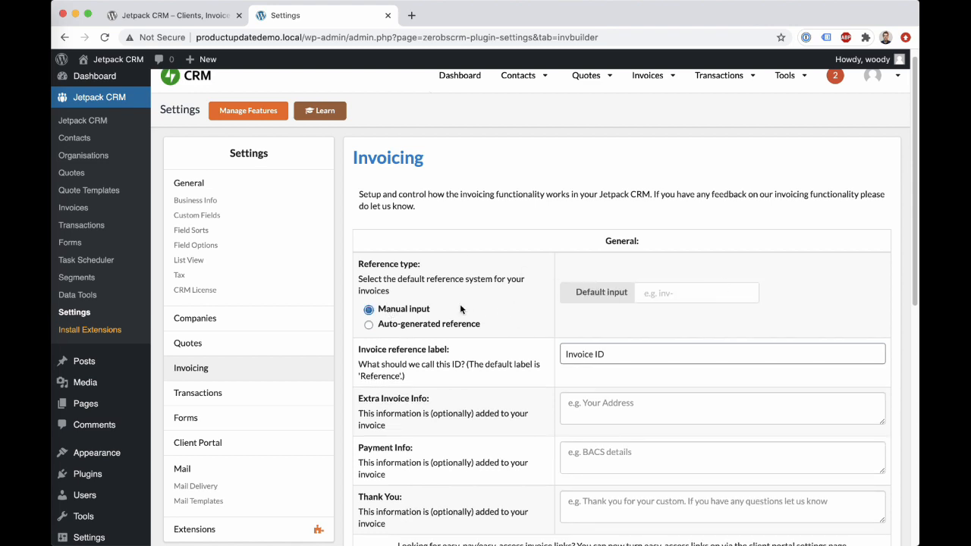
{"action": "left_click", "coordinate": [404, 327]}
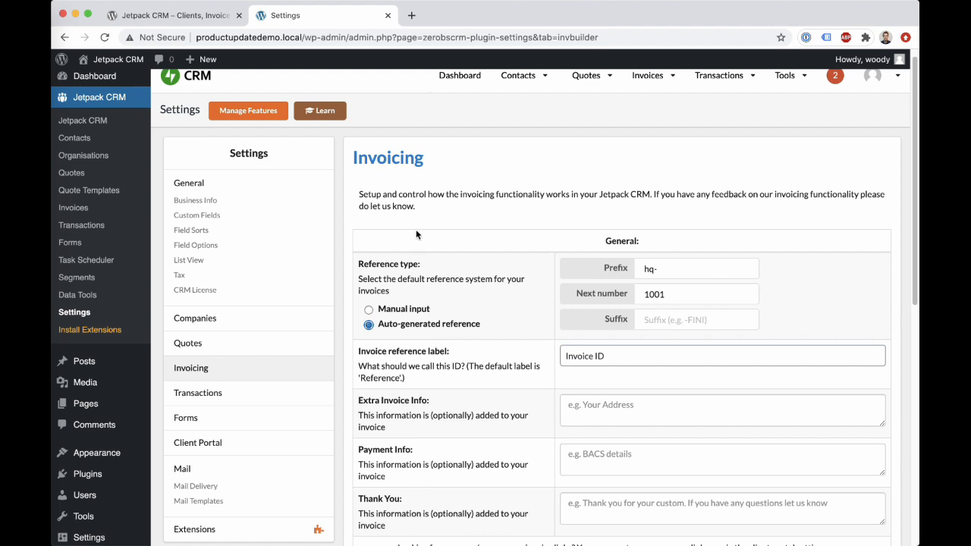
- Set the next number of the auto-generated invoice reference to 2000
{"action": "left_click", "coordinate": [688, 297]}
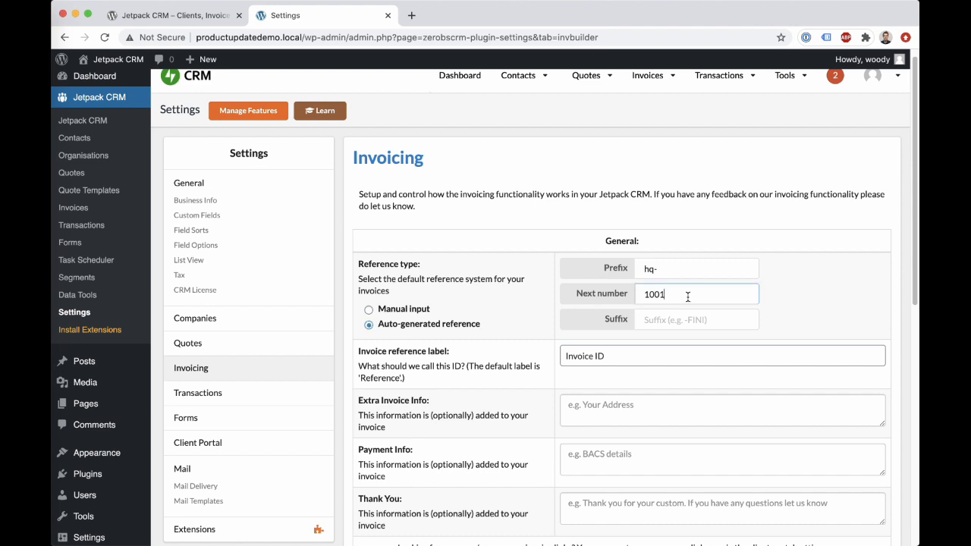
{"action": "left_click", "coordinate": [680, 271]}
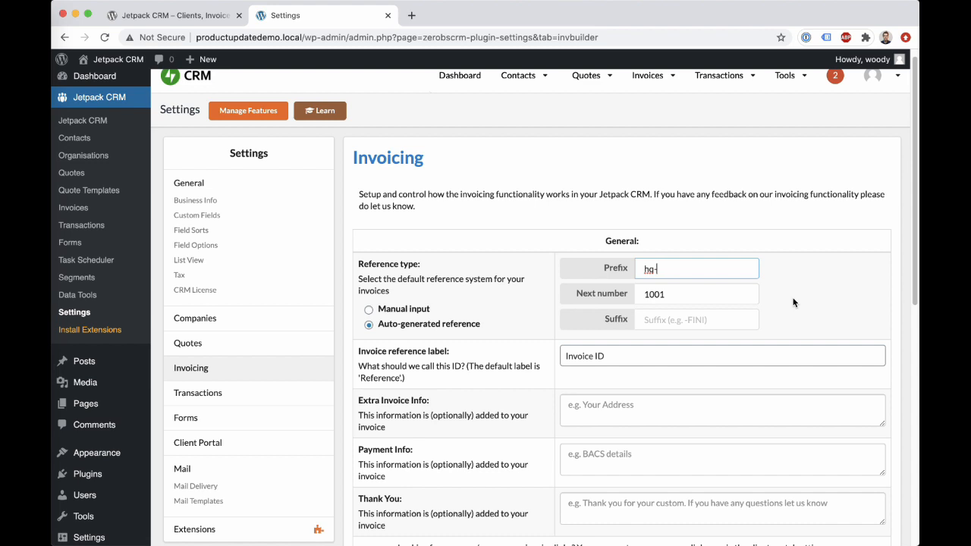
{"action": "left_click_drag", "start_coordinate": [673, 275], "coordinate": [612, 278]}
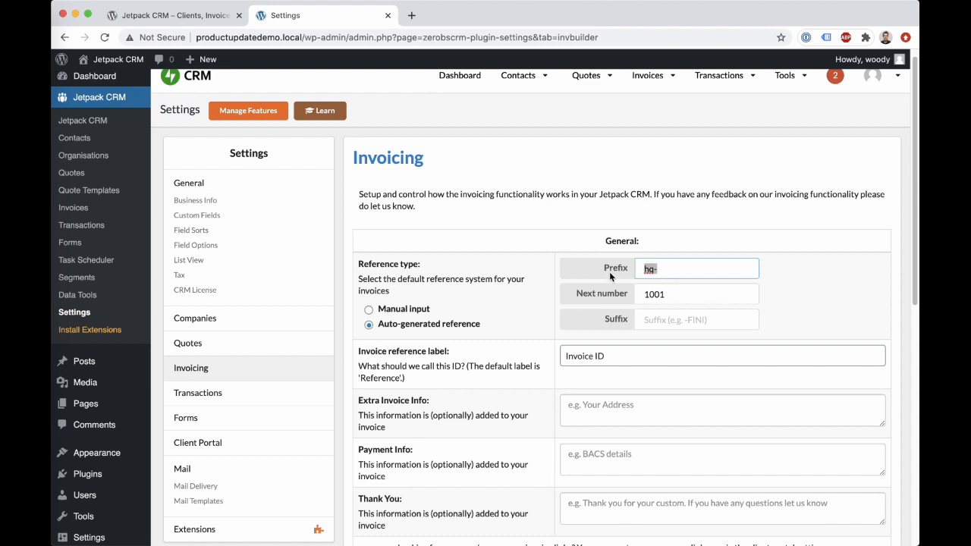
{"action": "left_click", "coordinate": [663, 274]}
{"action": "left_click_drag", "start_coordinate": [679, 294], "coordinate": [601, 296]}
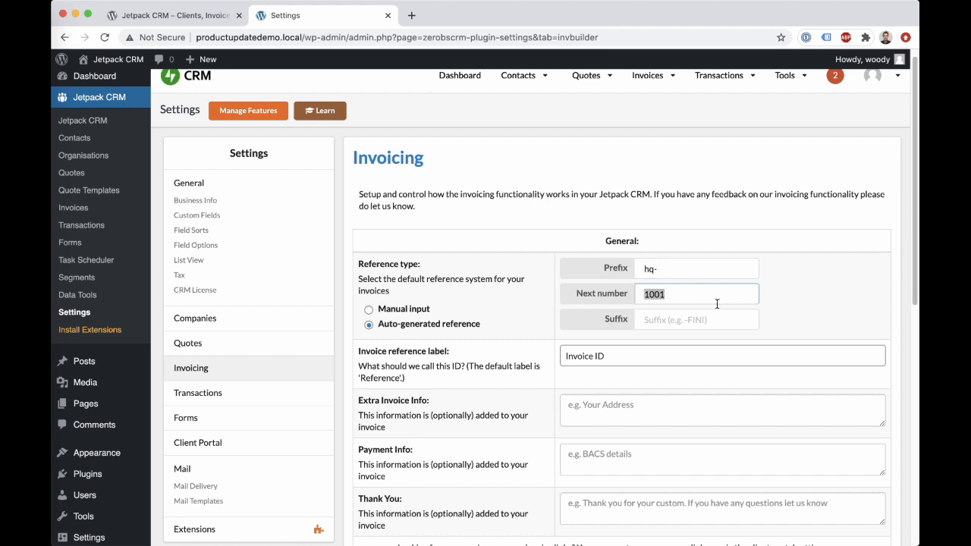
{"action": "type", "text": "2000"}
- Try "Reference" as the invoice reference label and set it back to "Invoice ID"
{"action": "left_click", "coordinate": [646, 355]}
{"action": "left_click_drag", "start_coordinate": [649, 356], "coordinate": [560, 362]}
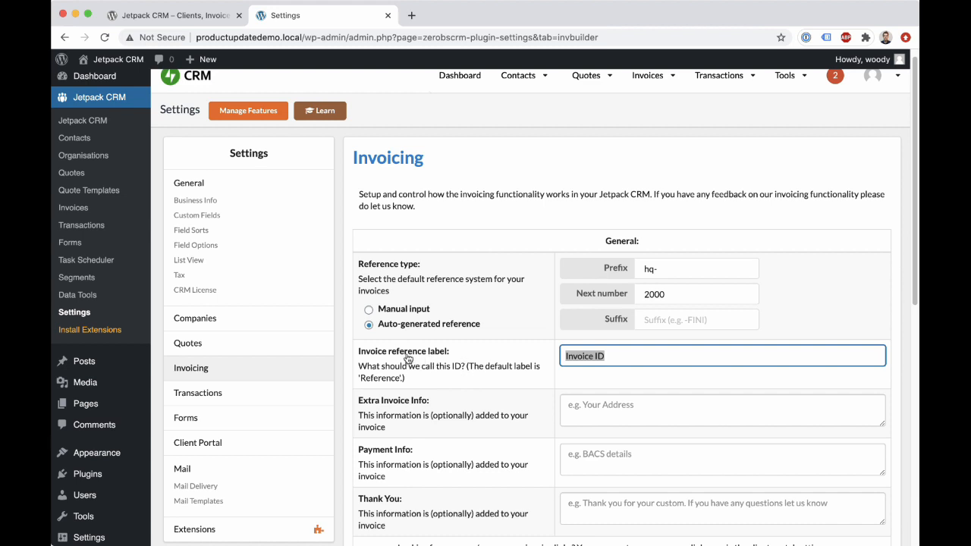
{"action": "type", "text": "Ref"}
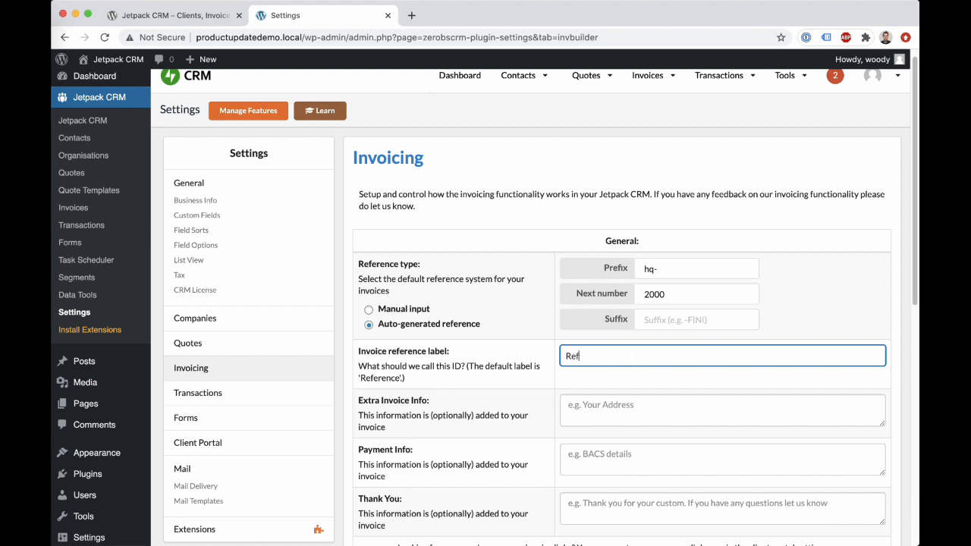
{"action": "type", "text": "erence"}
{"action": "key", "text": "super+a"}
{"action": "type", "text": "I"}
- Save the invoicing settings
{"action": "left_click", "coordinate": [835, 300]}
{"action": "scroll", "coordinate": [833, 307], "scroll_direction": "down", "scroll_amount": 10}
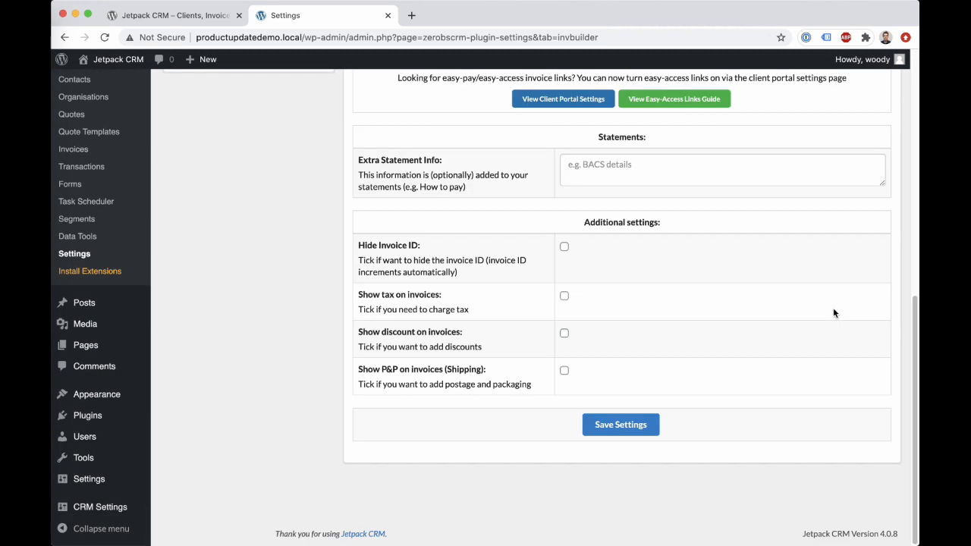
{"action": "left_click", "coordinate": [620, 424]}
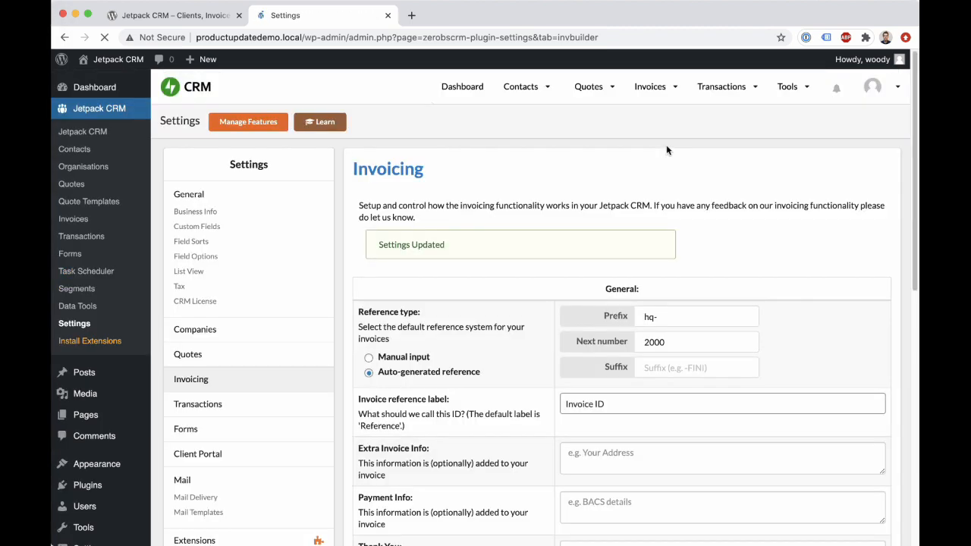
- Create a new invoice and assign it to a contact by filling in the contact's e-mail
{"action": "mouse_move", "coordinate": [650, 89]}
{"action": "left_click", "coordinate": [656, 126]}
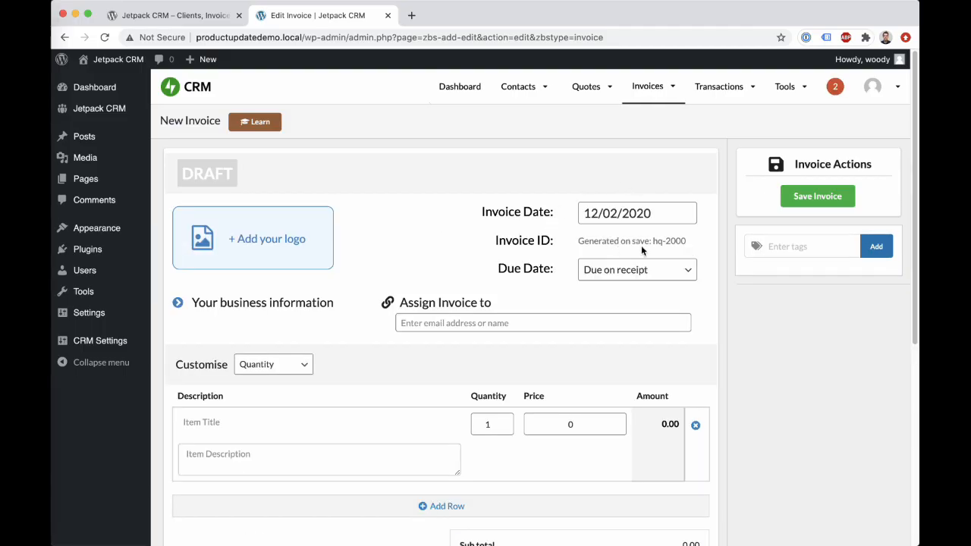
{"action": "left_click_drag", "start_coordinate": [685, 242], "coordinate": [653, 241]}
{"action": "left_click", "coordinate": [514, 324]}
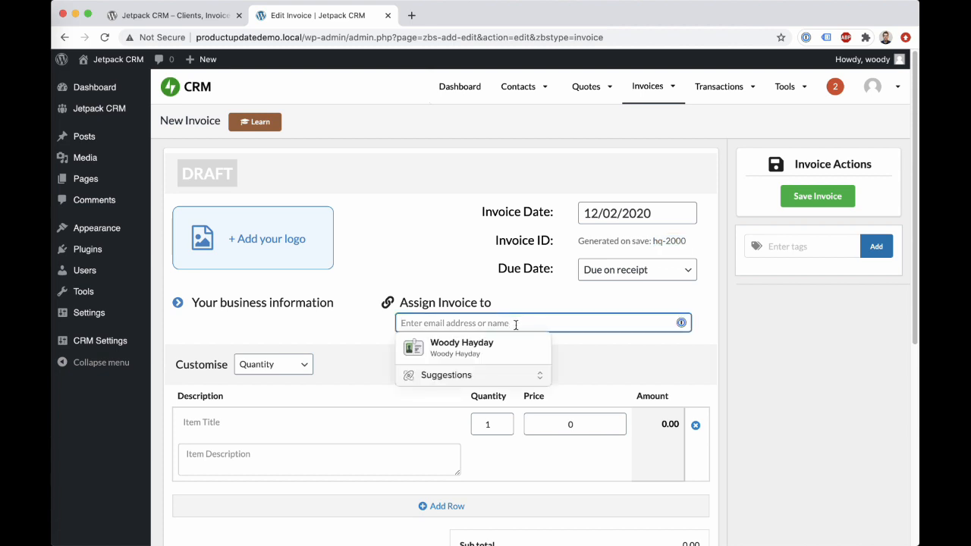
{"action": "key", "text": "super+v"}
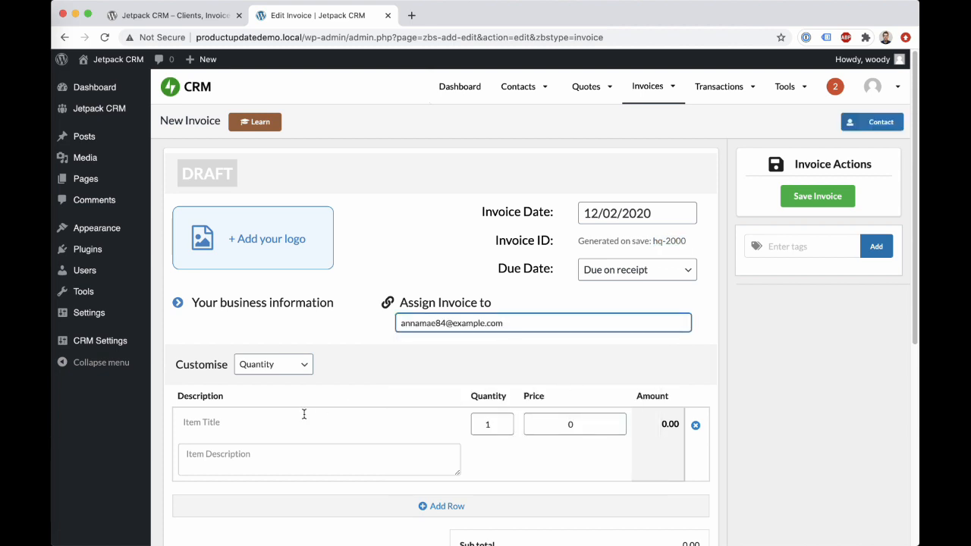
- Enter the line item "Example Item" with a price of 1000 and save the invoice
{"action": "left_click", "coordinate": [303, 418]}
{"action": "type", "text": "ex"}
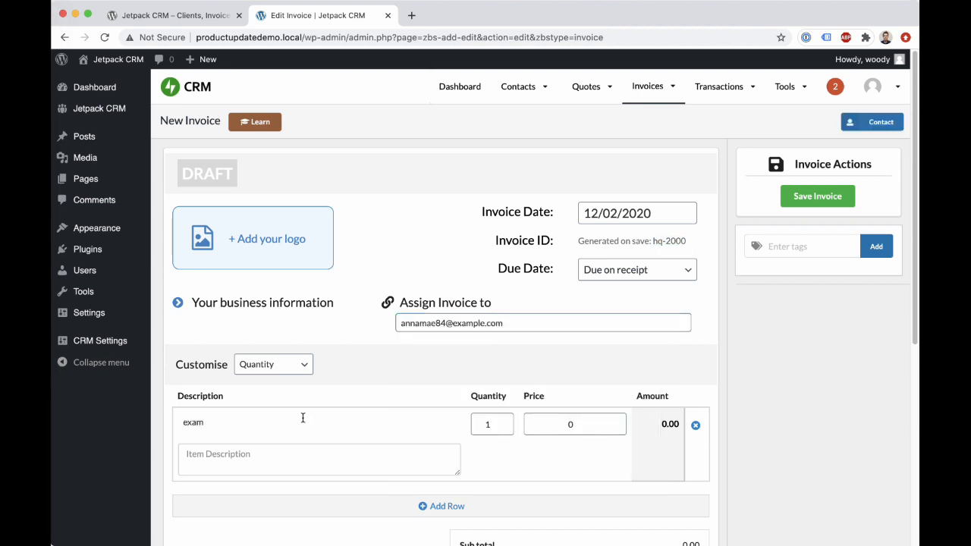
{"action": "type", "text": "am"}
{"action": "key", "text": "Down"}
{"action": "key", "text": "Tab"}
{"action": "left_click", "coordinate": [564, 432]}
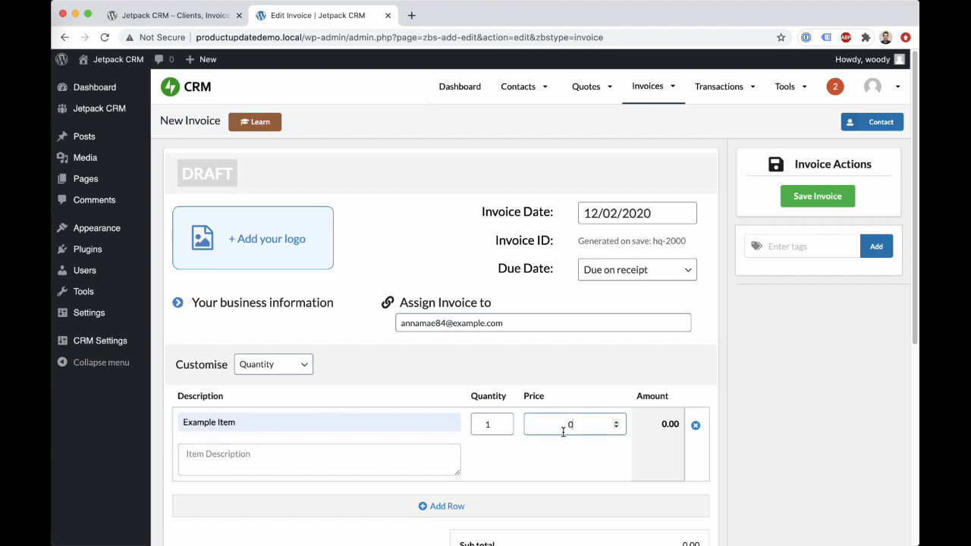
{"action": "type", "text": "1000"}
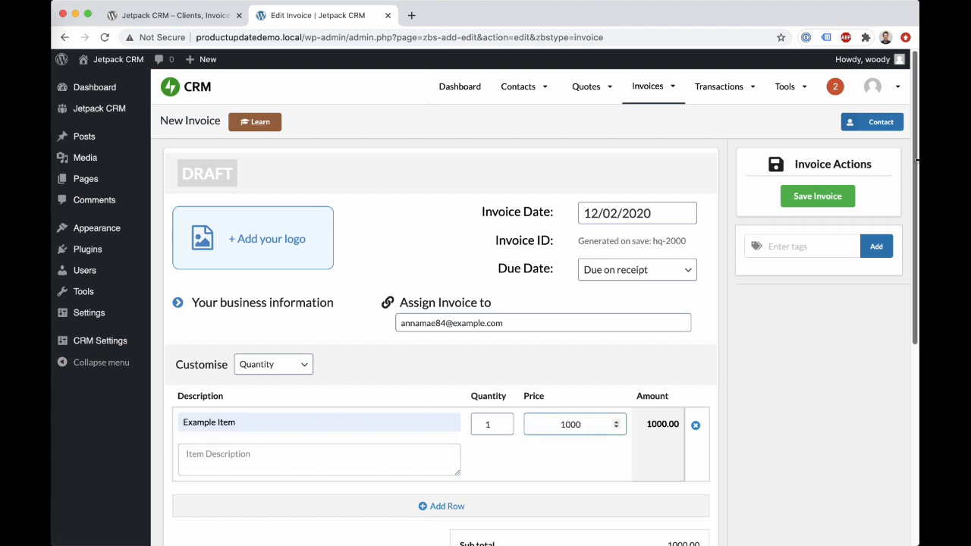
{"action": "left_click", "coordinate": [817, 196]}
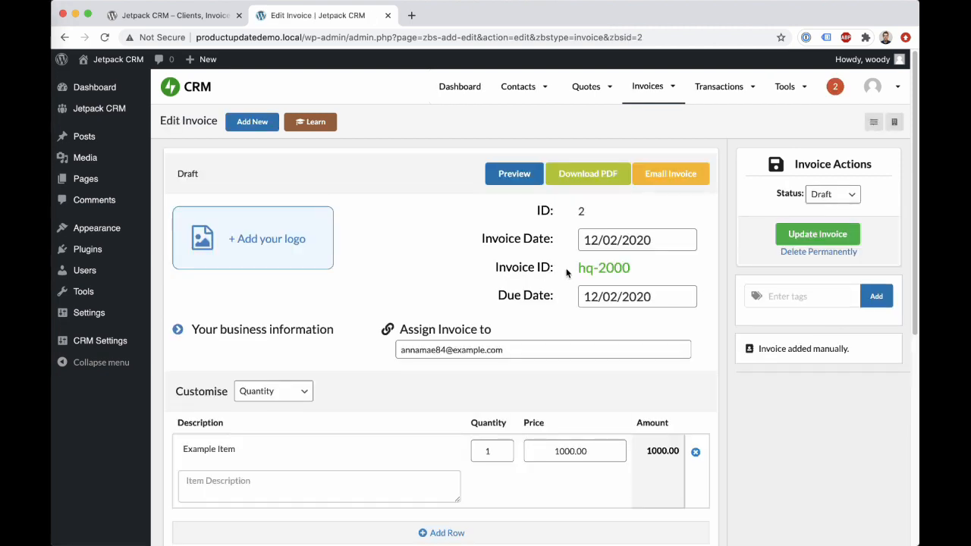
- Check the generated Invoice ID on the saved invoice and download the invoice as a PDF
{"action": "left_click_drag", "start_coordinate": [566, 272], "coordinate": [632, 270]}
{"action": "left_click", "coordinate": [639, 271]}
{"action": "left_click_drag", "start_coordinate": [598, 270], "coordinate": [629, 270]}
{"action": "left_click", "coordinate": [632, 276]}
{"action": "left_click", "coordinate": [596, 181]}
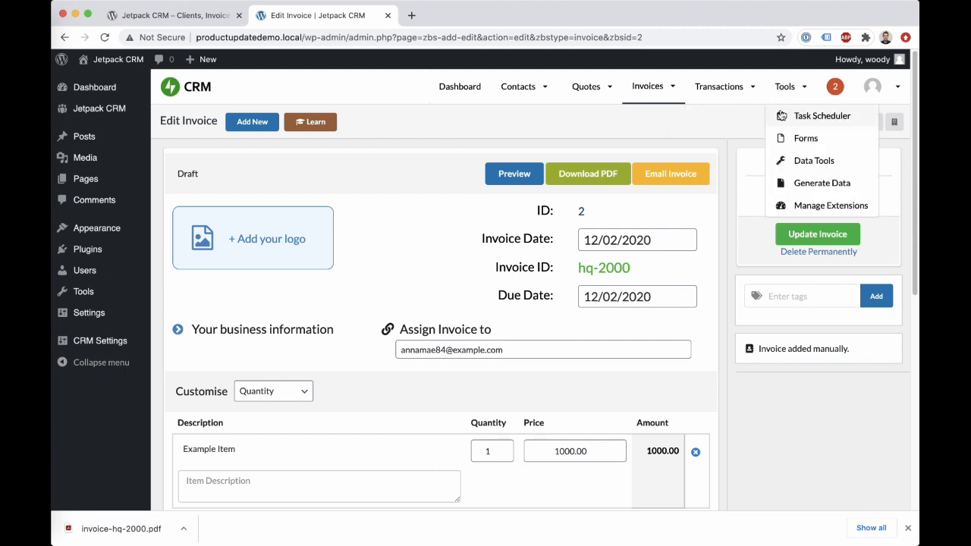
- Open the list of all organisations and dismiss the browser's download bar
{"action": "mouse_move", "coordinate": [556, 99]}
{"action": "mouse_move", "coordinate": [529, 220]}
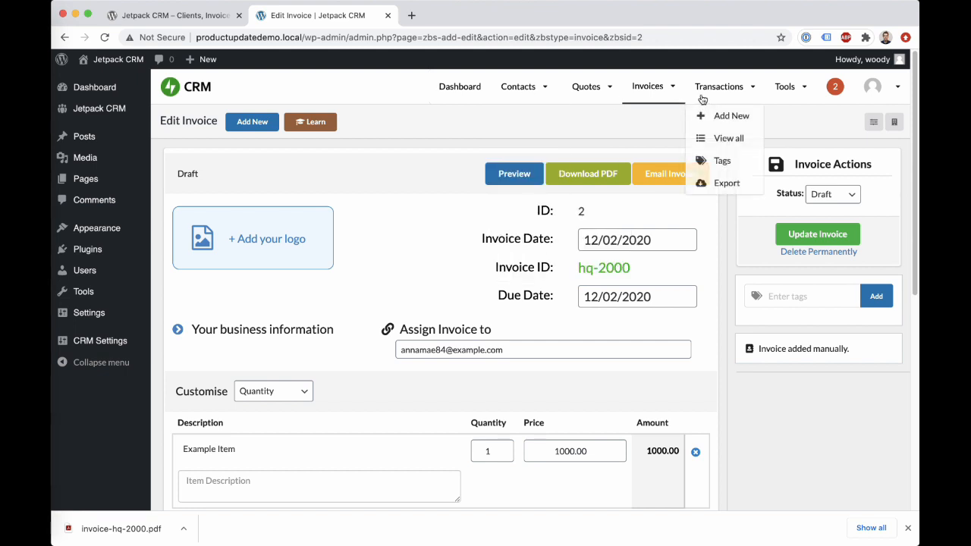
{"action": "mouse_move", "coordinate": [805, 90]}
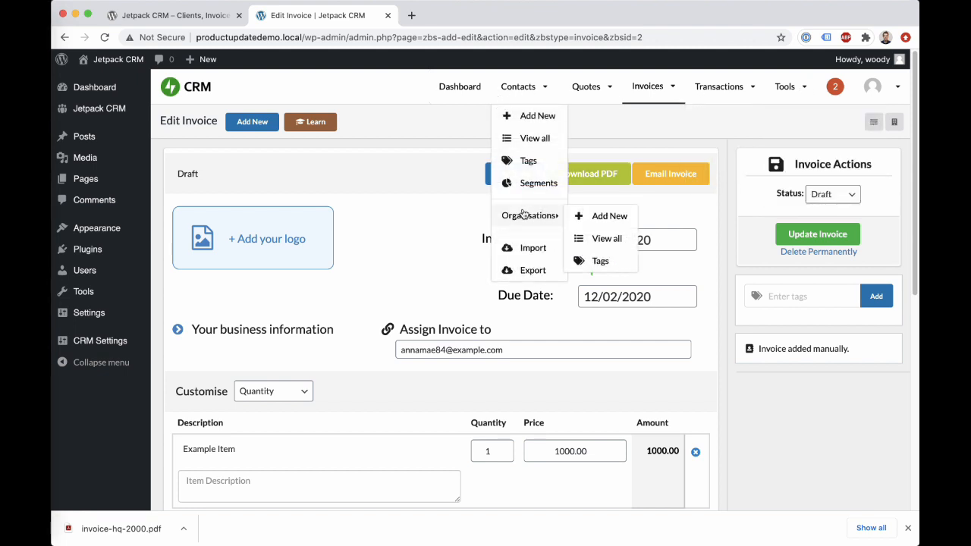
{"action": "left_click", "coordinate": [615, 240]}
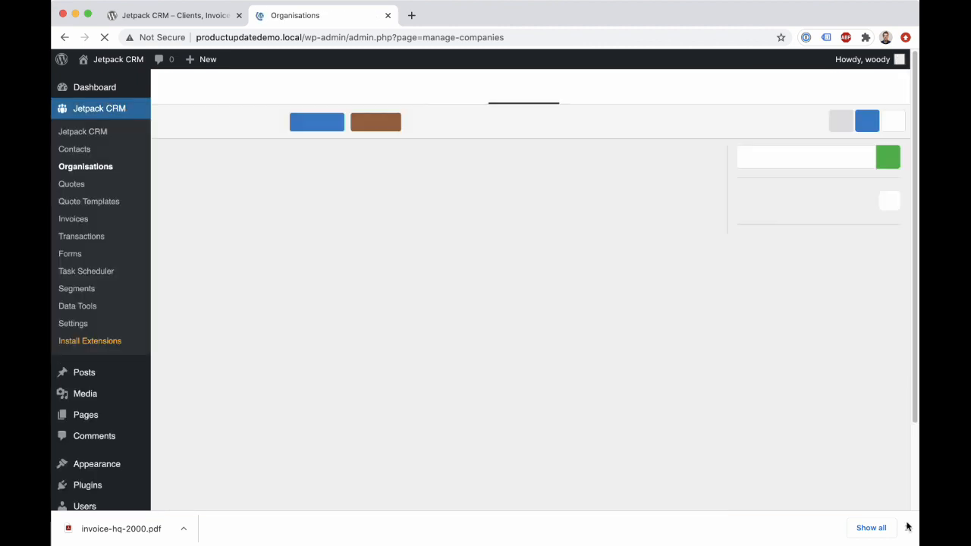
{"action": "left_click", "coordinate": [908, 529]}
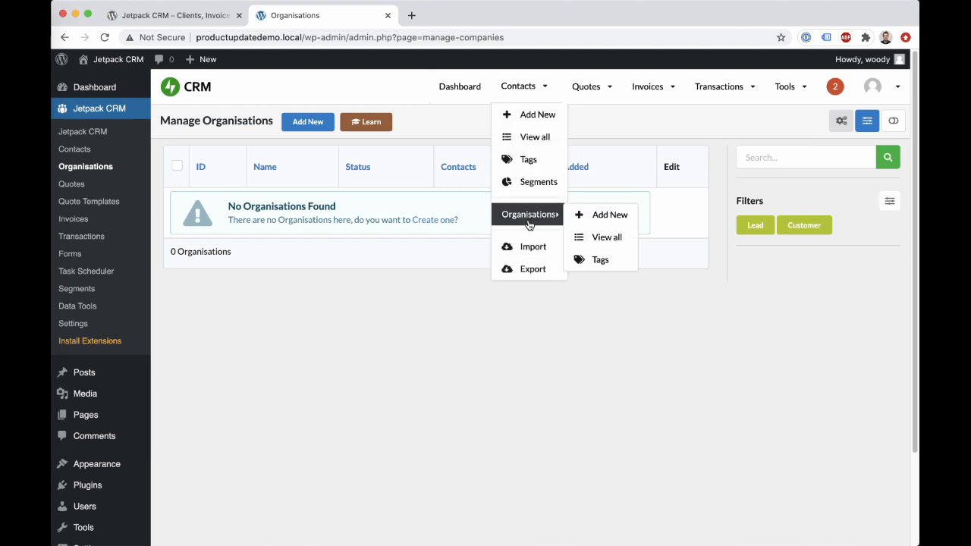
- Open the organisation settings, set the Company Label to Company and save the settings
{"action": "left_click", "coordinate": [840, 123]}
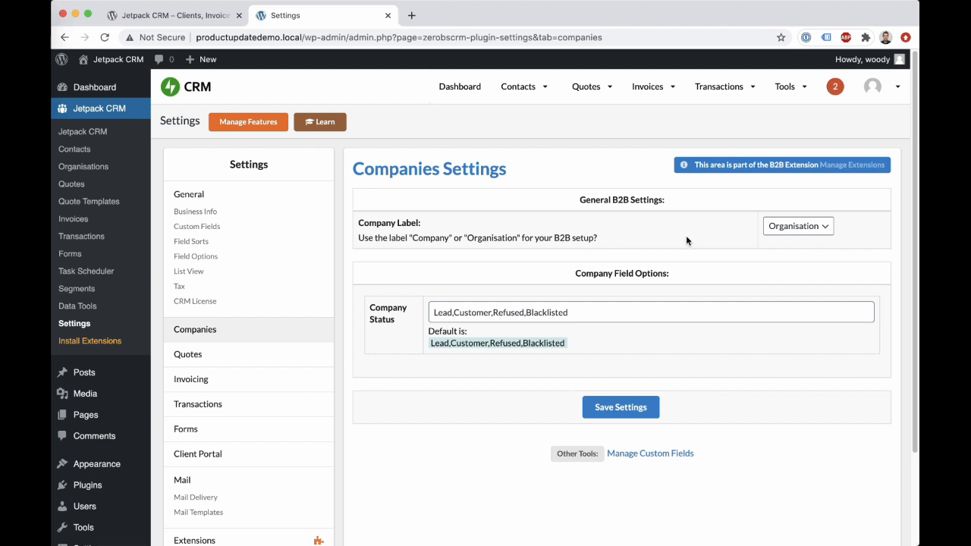
{"action": "left_click", "coordinate": [796, 226]}
{"action": "left_click", "coordinate": [796, 224]}
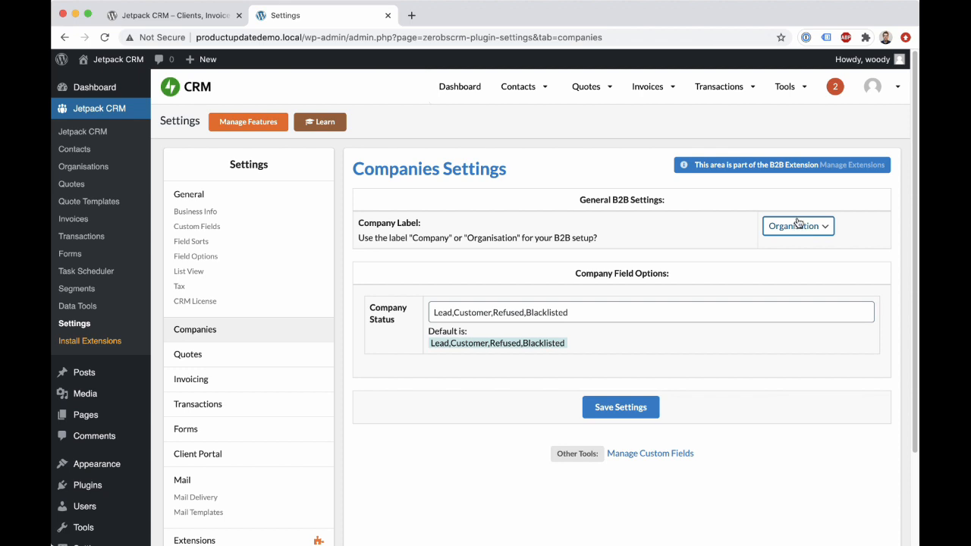
{"action": "left_click", "coordinate": [798, 224]}
{"action": "left_click", "coordinate": [796, 212]}
{"action": "mouse_move", "coordinate": [533, 97]}
{"action": "mouse_move", "coordinate": [534, 212]}
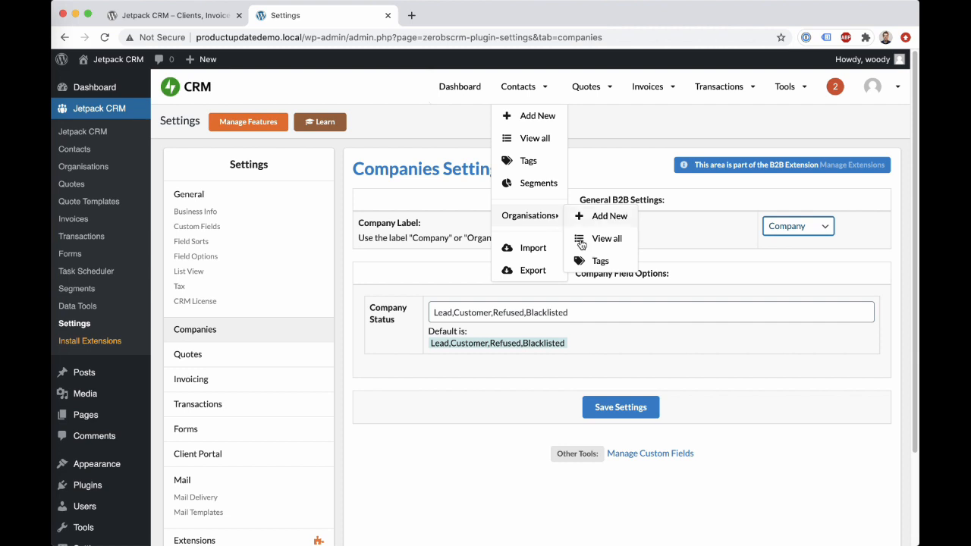
{"action": "left_click", "coordinate": [643, 414]}
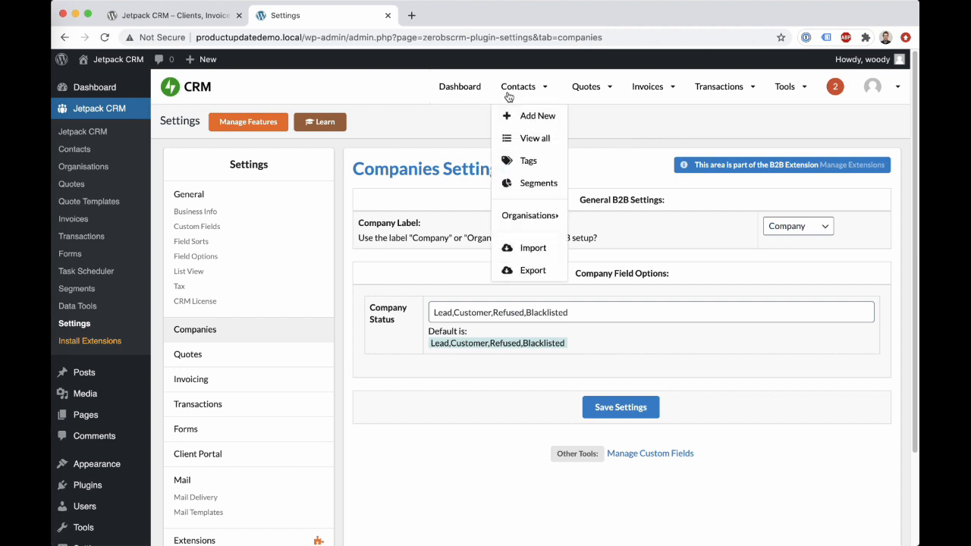
- Return to the CRM dashboard and open the list of all companies from the relabelled Companies entry
{"action": "left_click", "coordinate": [448, 97]}
{"action": "mouse_move", "coordinate": [516, 98]}
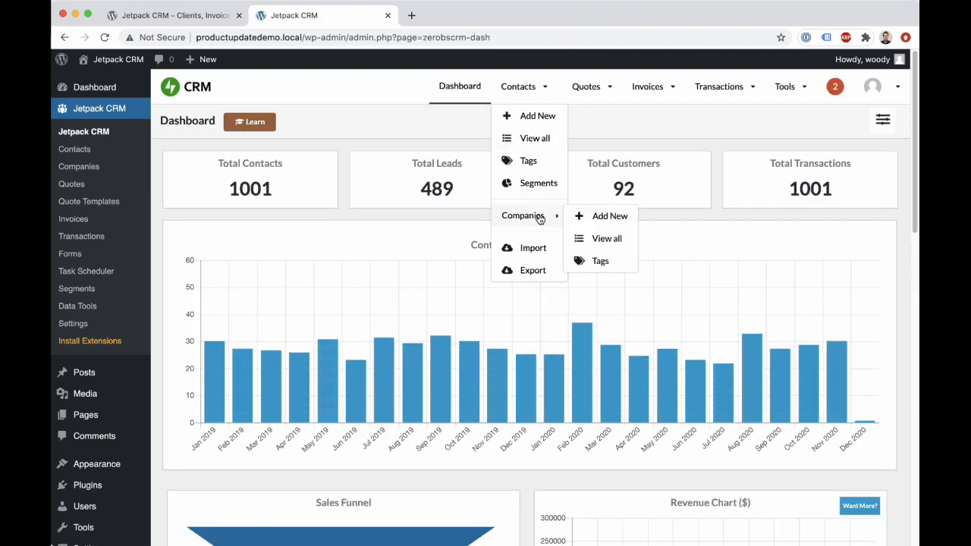
{"action": "left_click", "coordinate": [597, 241]}
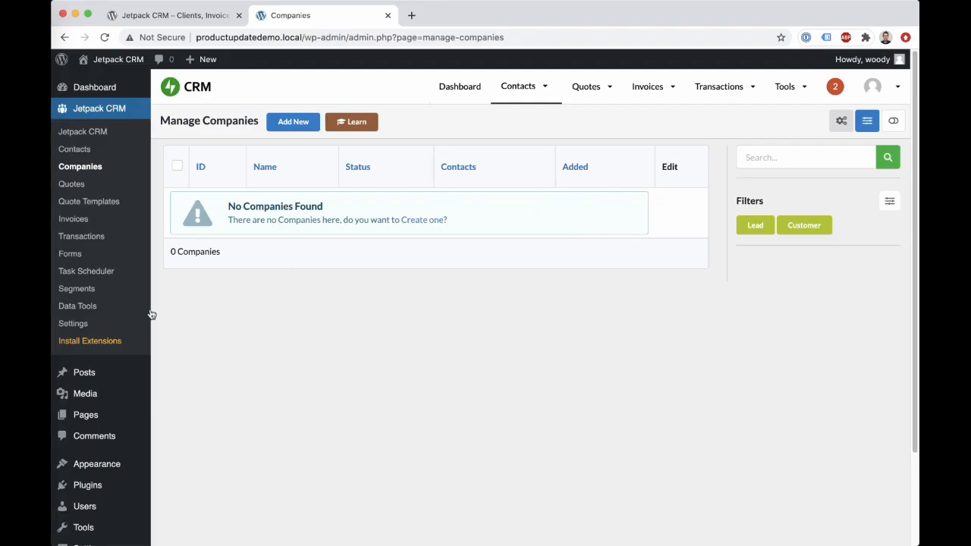
- Open the CRM Extensions page and deactivate the B2B Mode core extension
{"action": "scroll", "coordinate": [119, 342], "scroll_direction": "down", "scroll_amount": 3}
{"action": "mouse_move", "coordinate": [116, 466]}
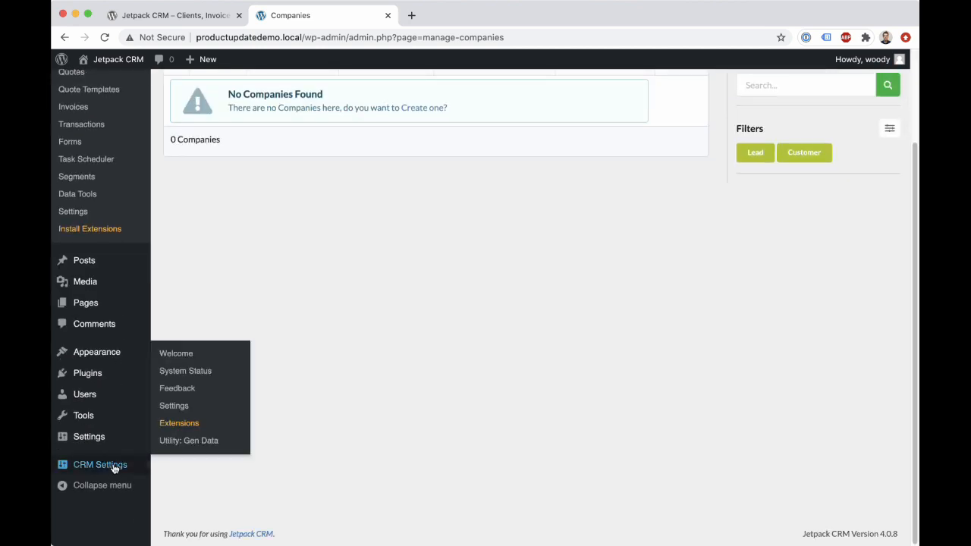
{"action": "left_click", "coordinate": [186, 425]}
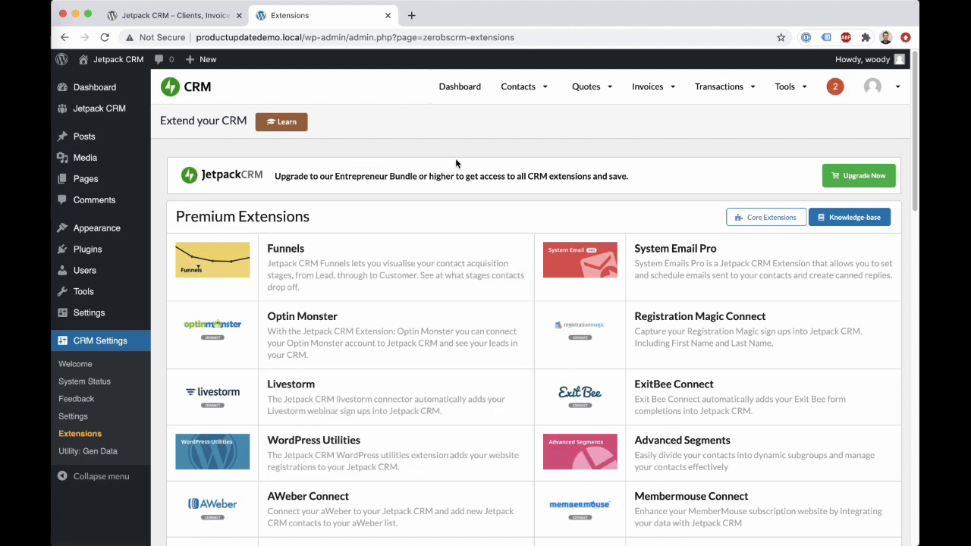
{"action": "scroll", "coordinate": [594, 336], "scroll_direction": "down", "scroll_amount": 6}
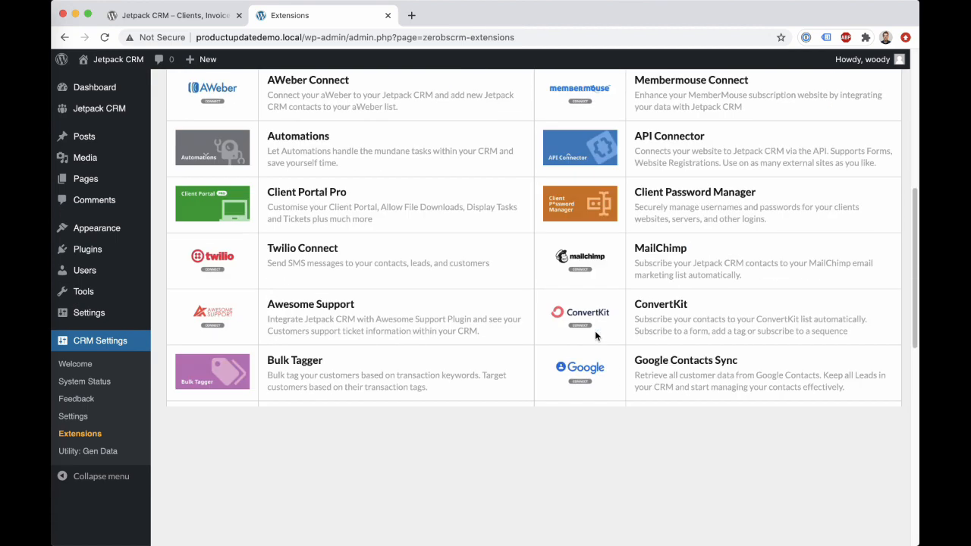
{"action": "scroll", "coordinate": [595, 336], "scroll_direction": "down", "scroll_amount": 5}
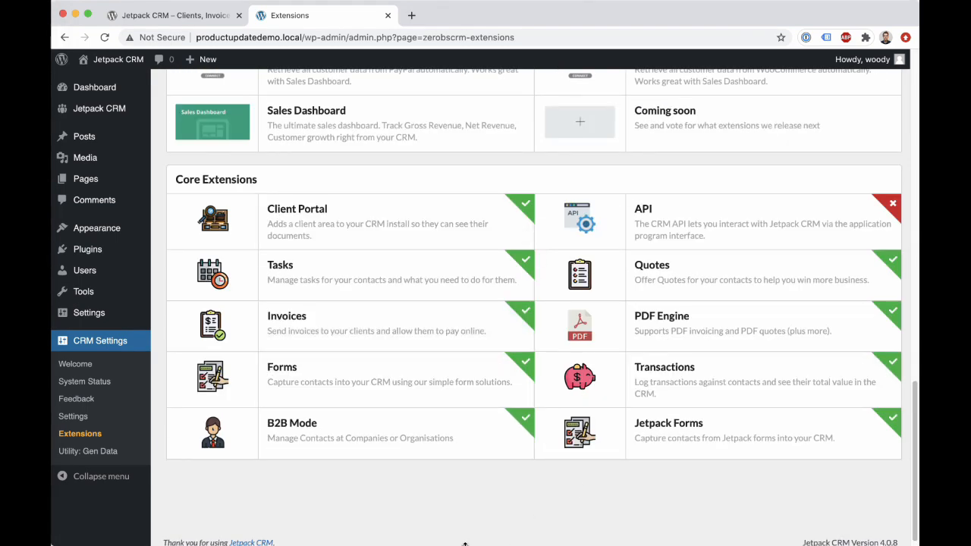
{"action": "mouse_move", "coordinate": [342, 431]}
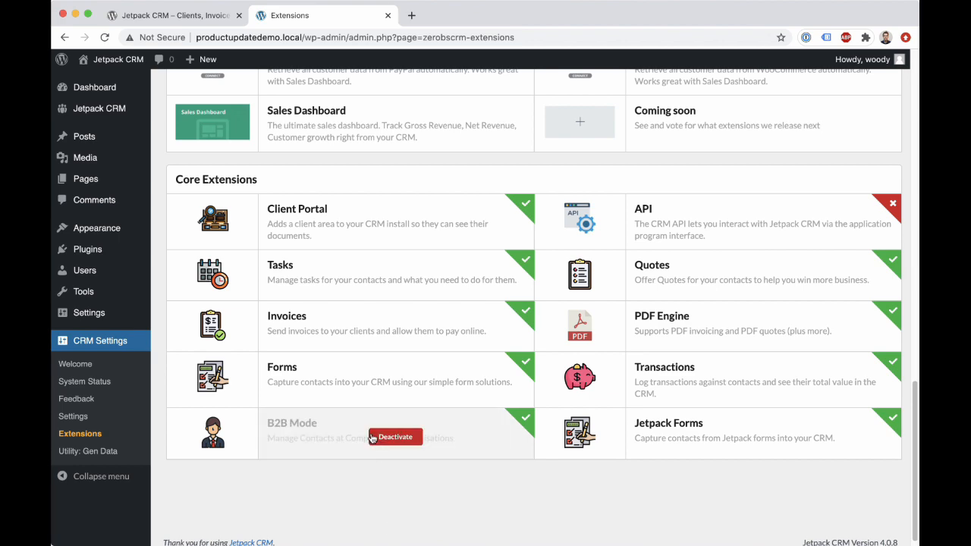
{"action": "left_click", "coordinate": [376, 443]}
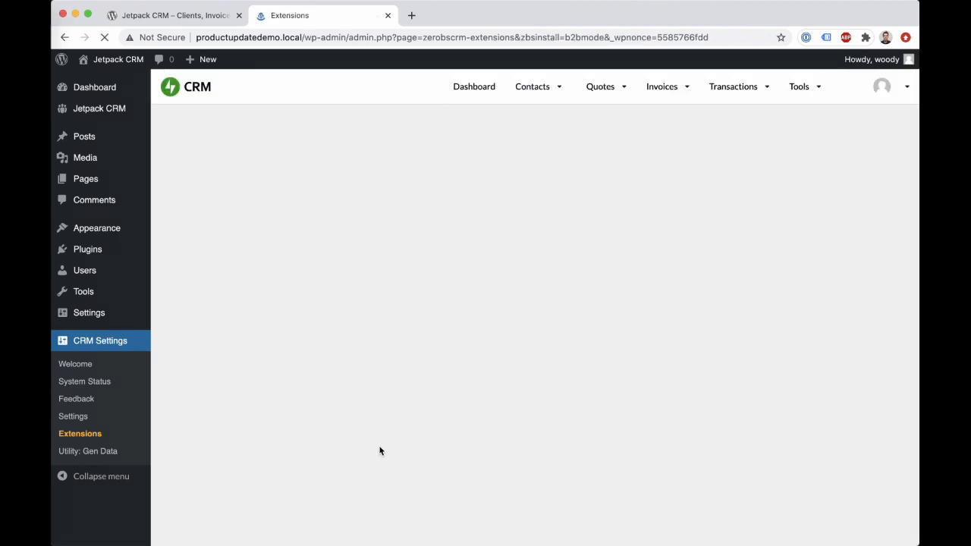
- Activate the B2B Mode core extension again and check the company entry under Contacts
{"action": "scroll", "coordinate": [350, 376], "scroll_direction": "down", "scroll_amount": 15}
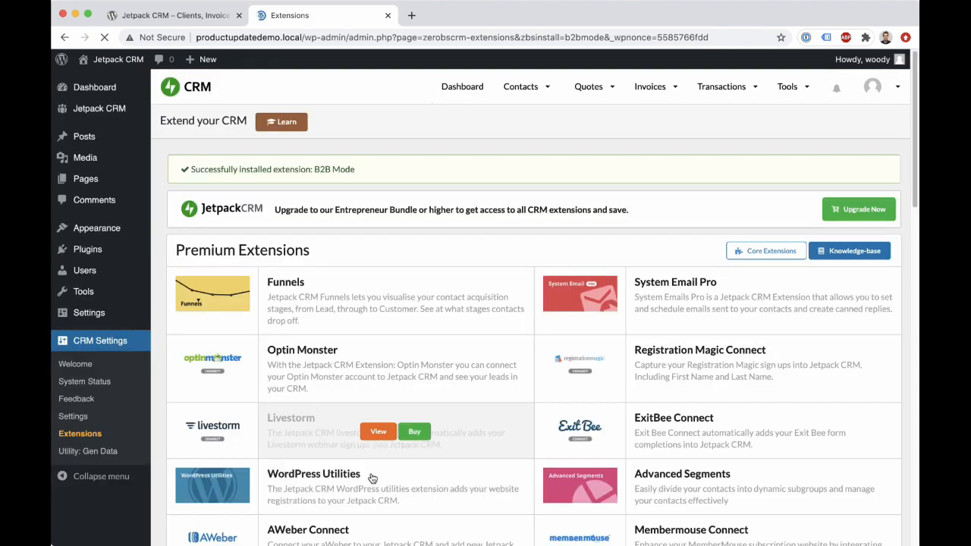
{"action": "mouse_move", "coordinate": [520, 95]}
{"action": "mouse_move", "coordinate": [526, 218]}
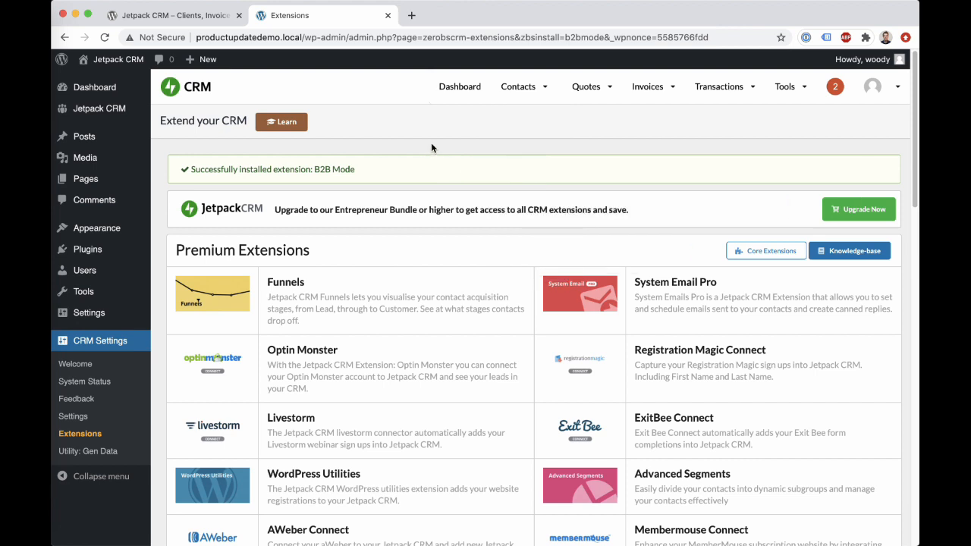
{"action": "left_click", "coordinate": [444, 89]}
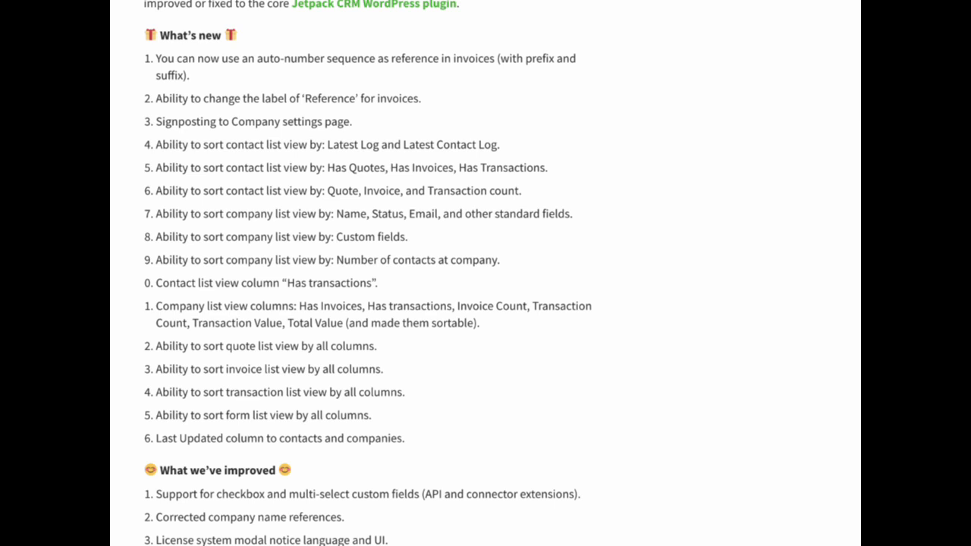
- Review the release notes' What we've improved list, highlighting the checkbox and multi-select custom fields entry and the search by ID entry
{"action": "scroll", "coordinate": [485, 273], "scroll_direction": "down", "scroll_amount": 5}
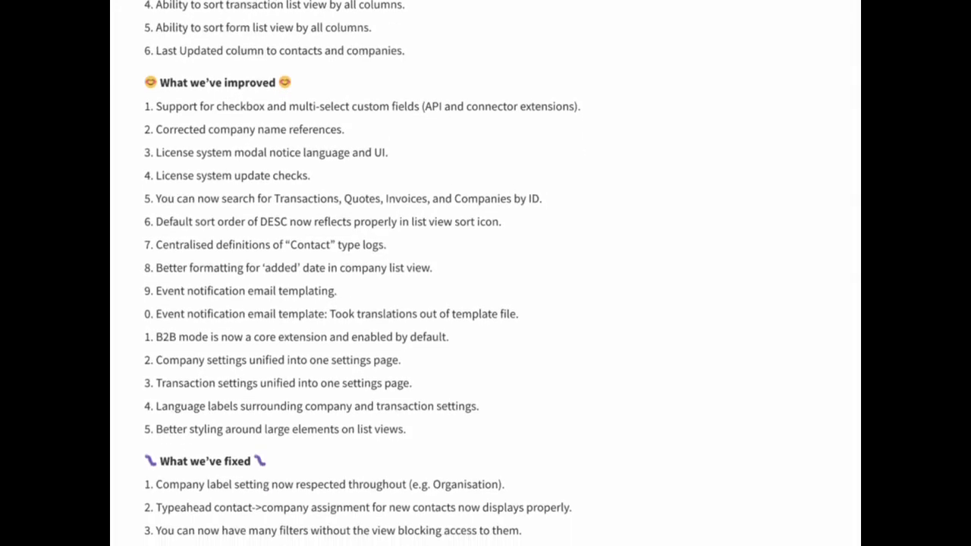
{"action": "left_click_drag", "start_coordinate": [589, 109], "coordinate": [135, 109]}
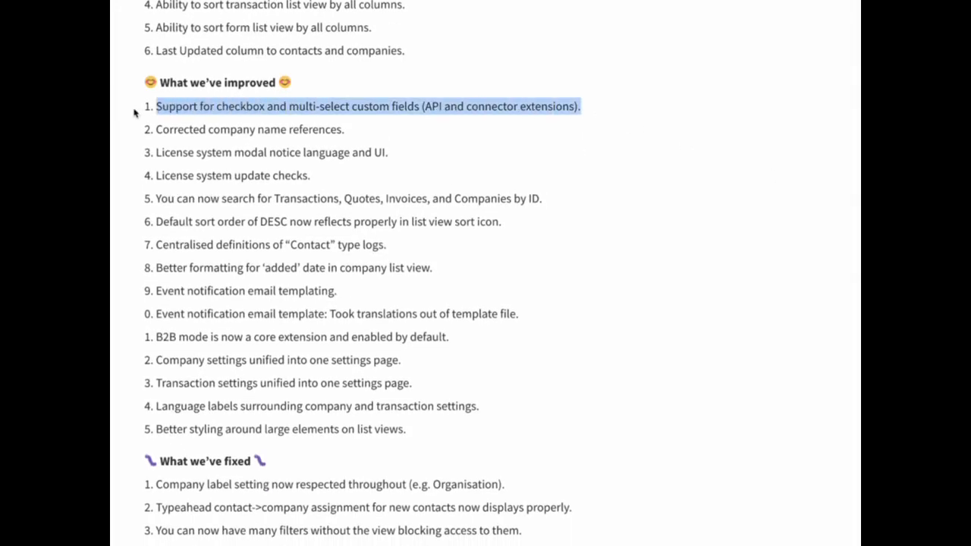
{"action": "left_click", "coordinate": [621, 133]}
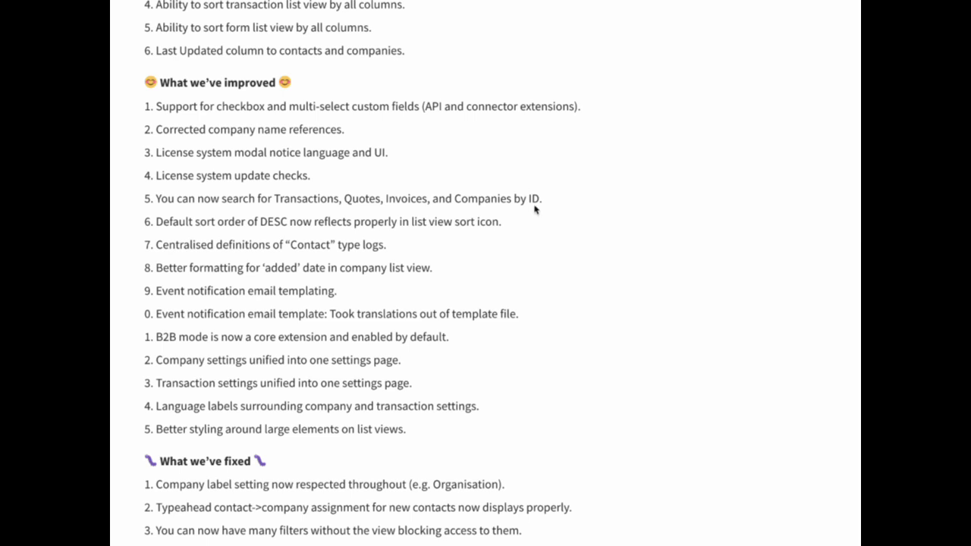
{"action": "triple_click", "coordinate": [147, 206]}
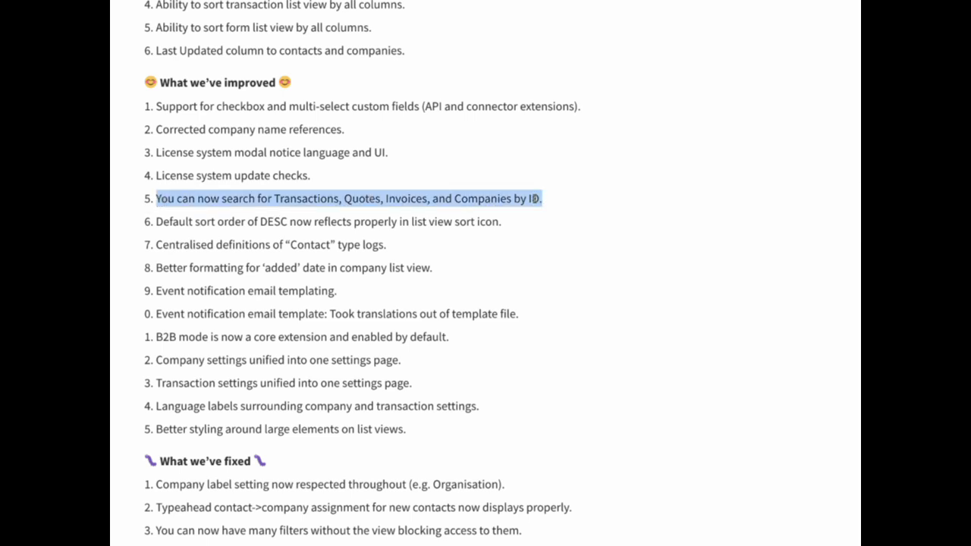
{"action": "double_click", "coordinate": [299, 200]}
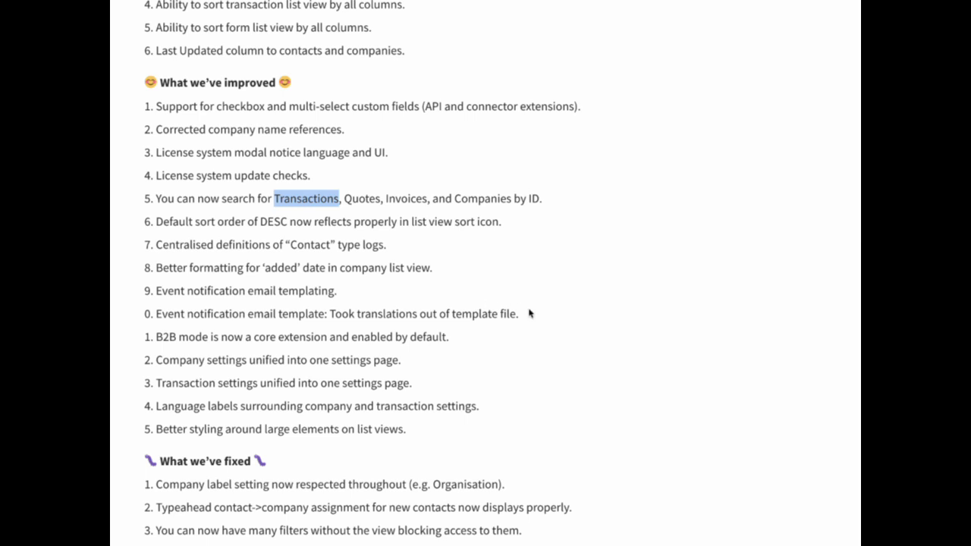
- Highlight the event notification email entries in the release notes and read on through the What we've fixed list
{"action": "left_click_drag", "start_coordinate": [529, 314], "coordinate": [159, 291]}
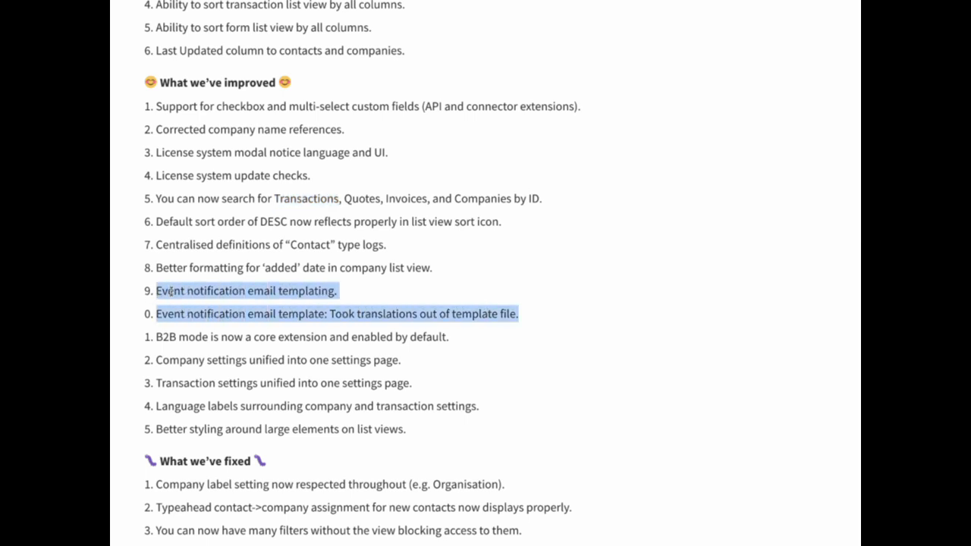
{"action": "left_click", "coordinate": [172, 290]}
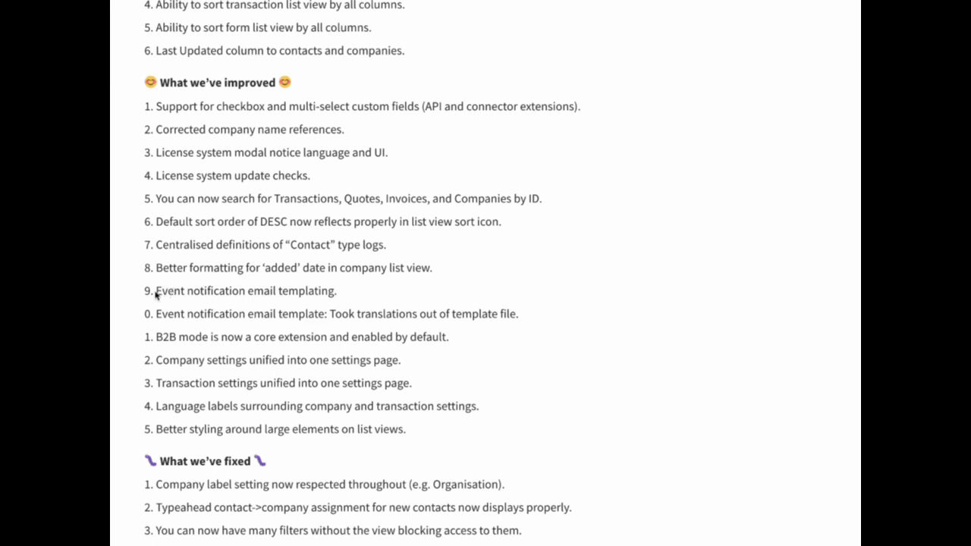
{"action": "left_click_drag", "start_coordinate": [156, 292], "coordinate": [375, 296]}
{"action": "left_click", "coordinate": [377, 295]}
{"action": "scroll", "coordinate": [486, 273], "scroll_direction": "down", "scroll_amount": 1}
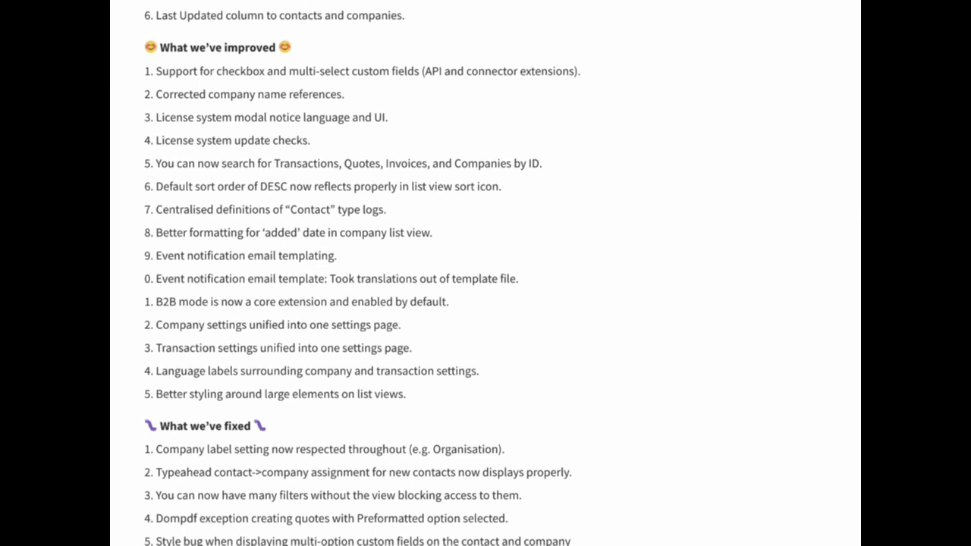
{"action": "scroll", "coordinate": [485, 273], "scroll_direction": "down", "scroll_amount": 5}
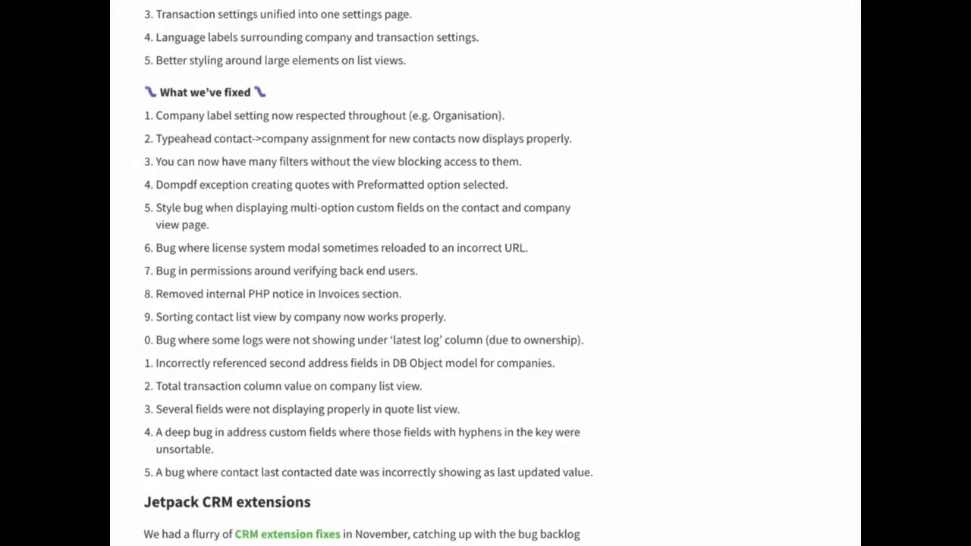